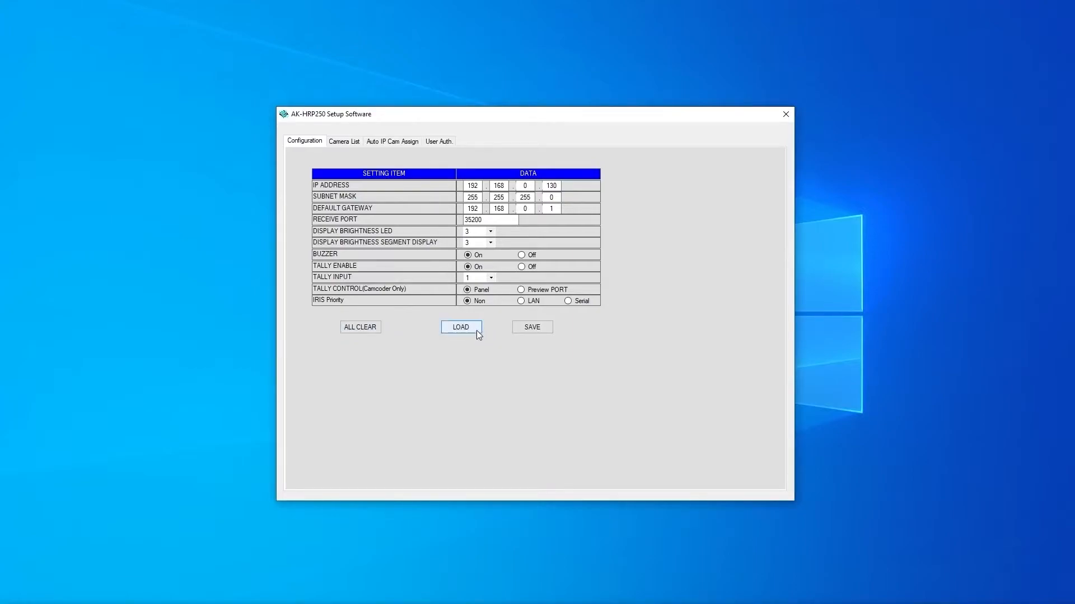
- Start saving the configuration data and browse SDHC (D:) to the folder PRIVATE\MEIGROUP\PAVCN\SBG\SYSCAM\HRP250\DATA
left_click(529, 328)
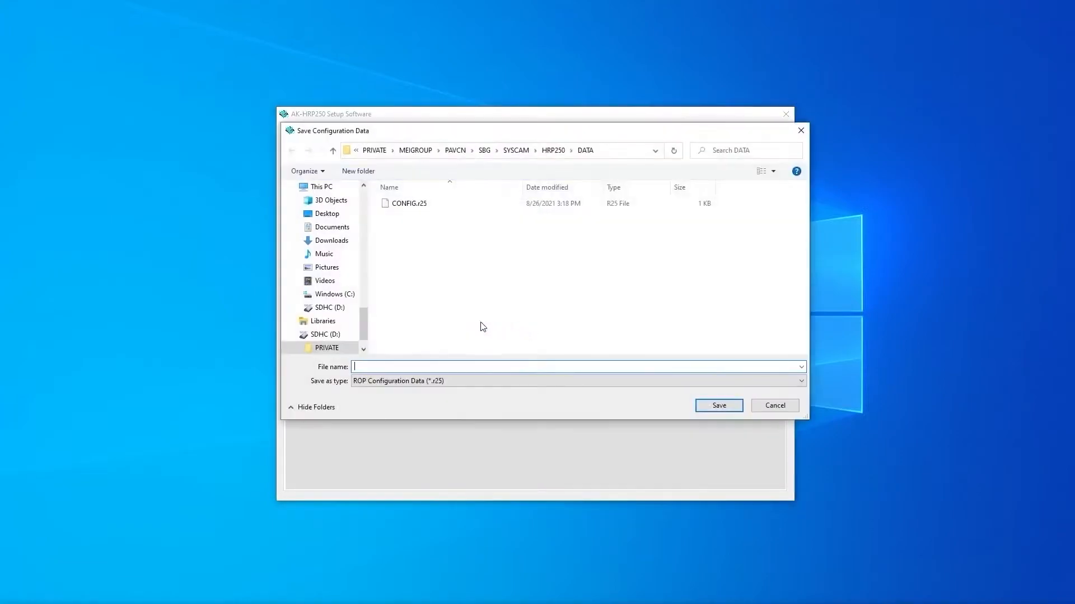
left_click(336, 336)
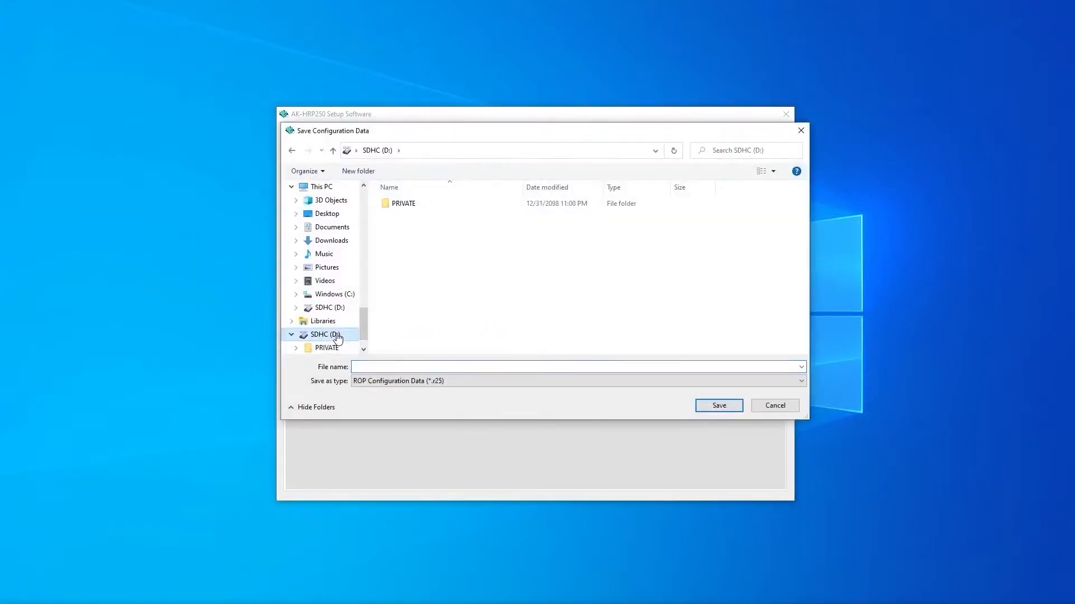
double_click(404, 203)
double_click(404, 204)
double_click(404, 204)
double_click(404, 204)
double_click(419, 205)
double_click(419, 204)
double_click(419, 205)
- Save the configuration data over the existing CONFIG.r25 file in the DATA folder
left_click(420, 208)
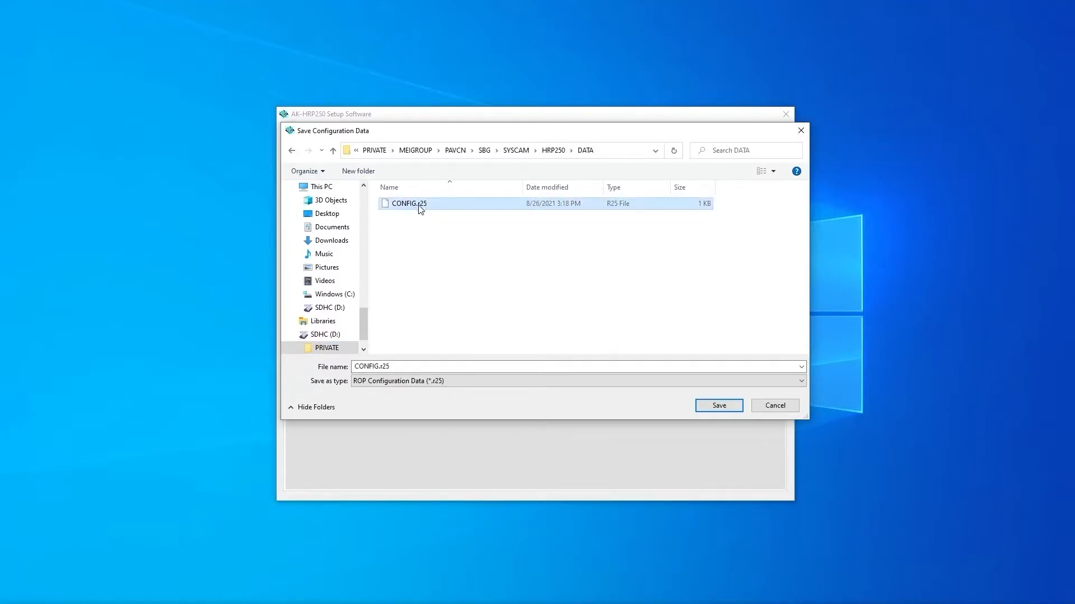
left_click(726, 407)
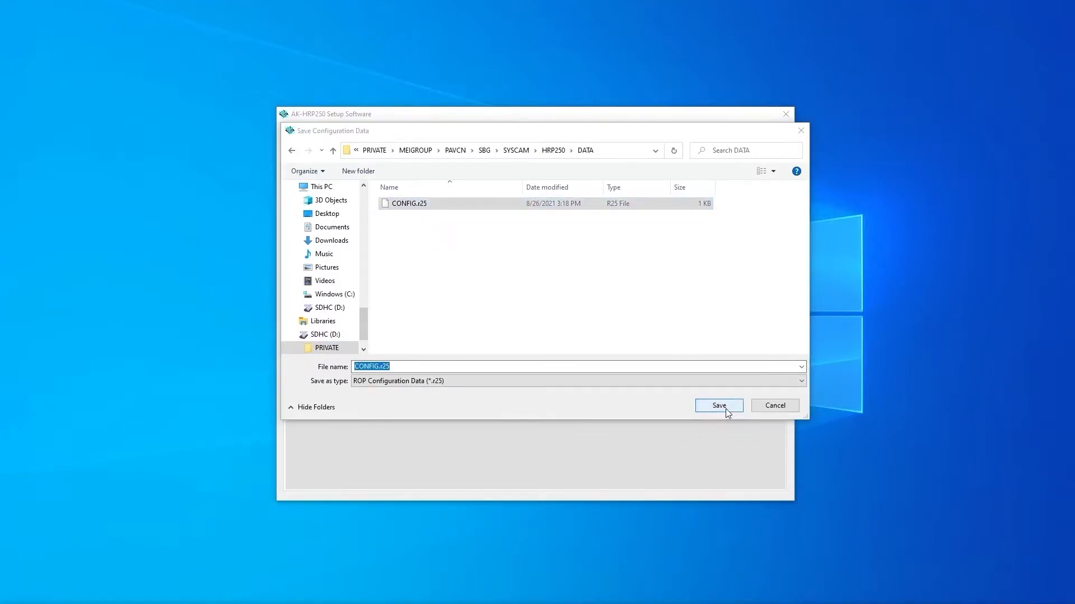
left_click(577, 311)
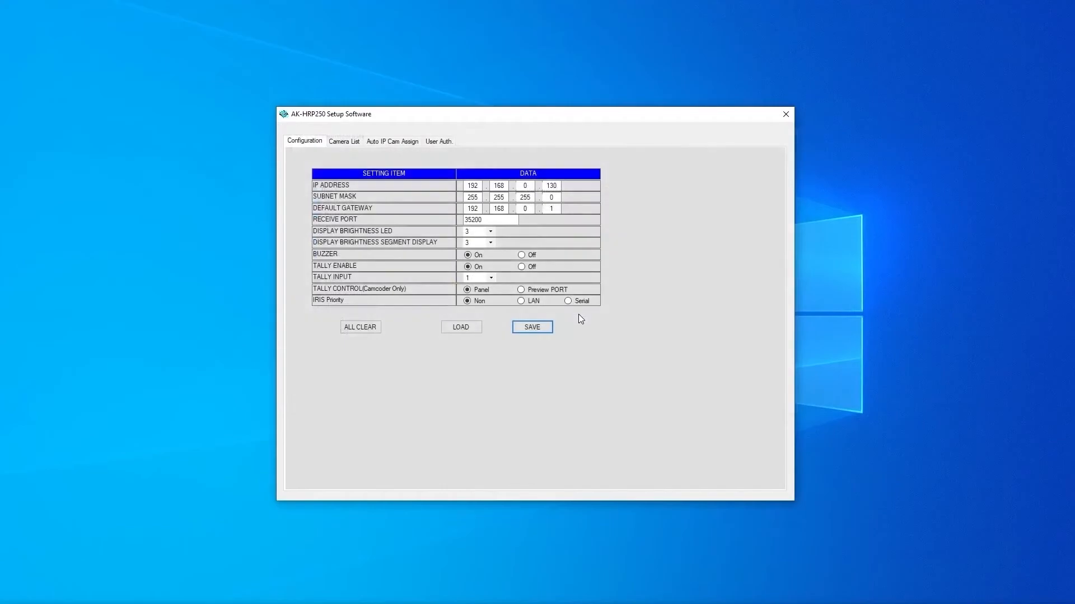
left_click(544, 342)
- Show the camera list and look through the control types available for camera C01
left_click(355, 143)
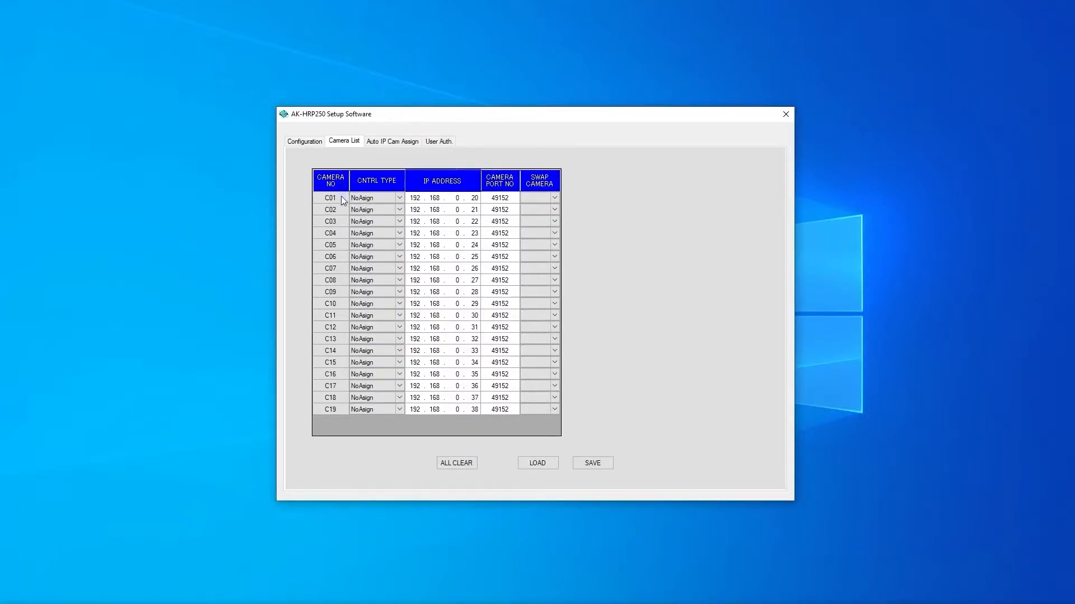
left_click(401, 198)
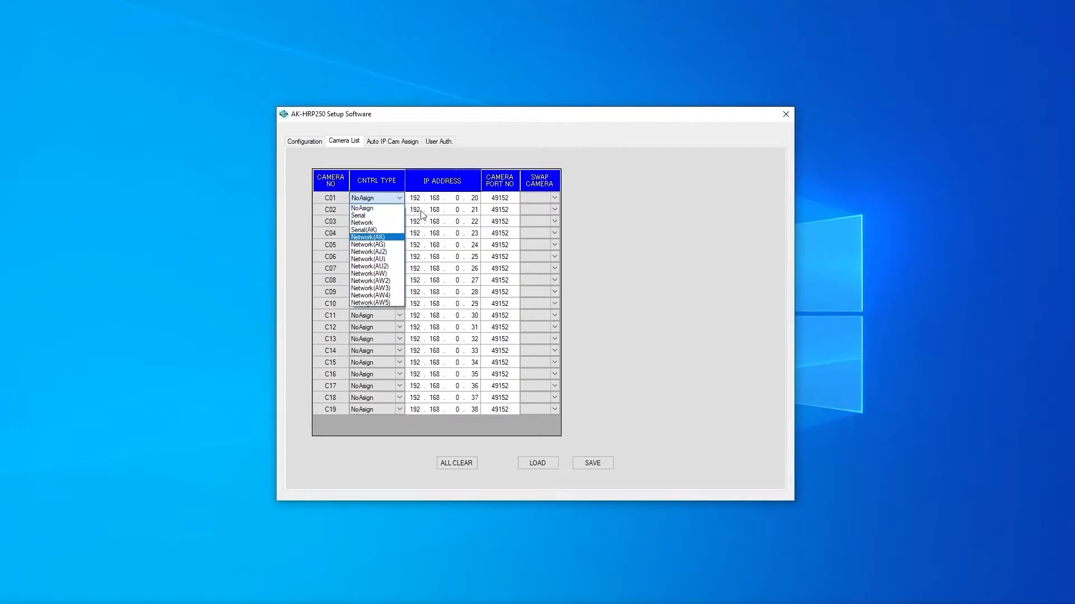
left_click(474, 201)
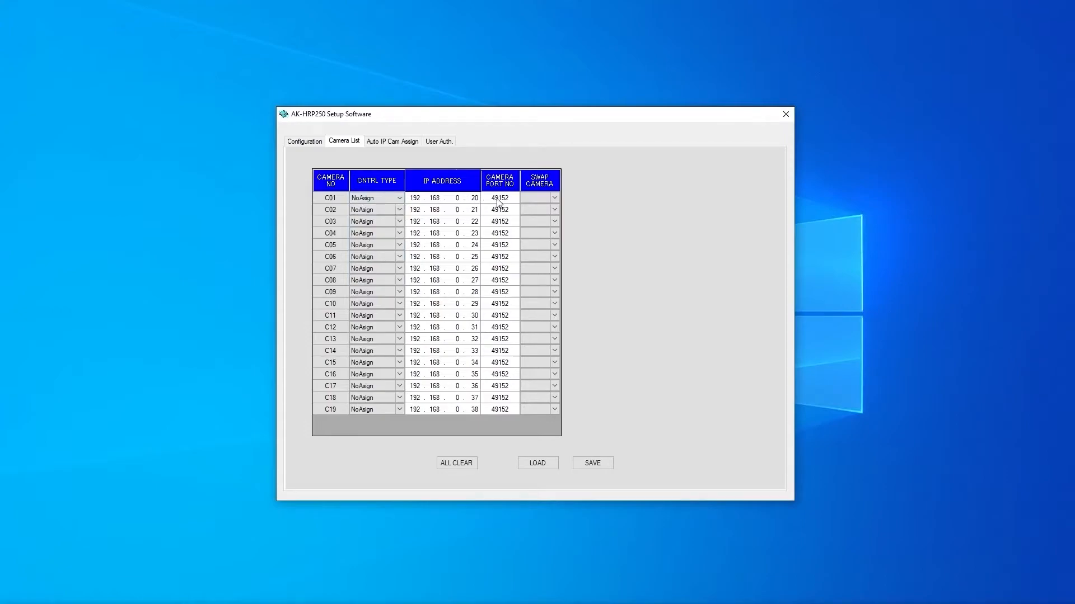
- Swap camera C01 with camera C03 in the camera list
left_click(554, 198)
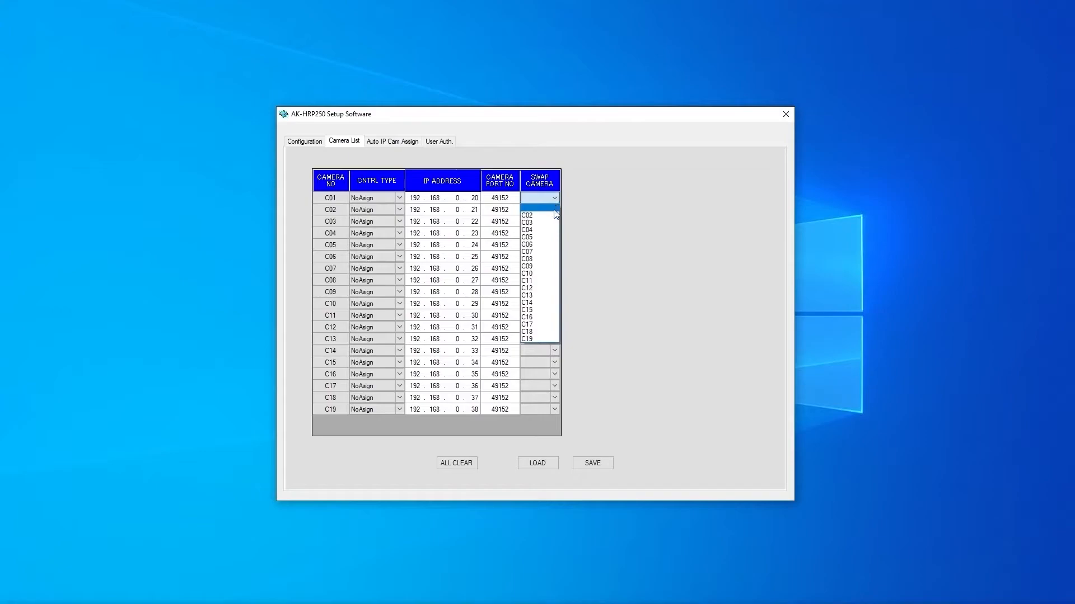
left_click(551, 224)
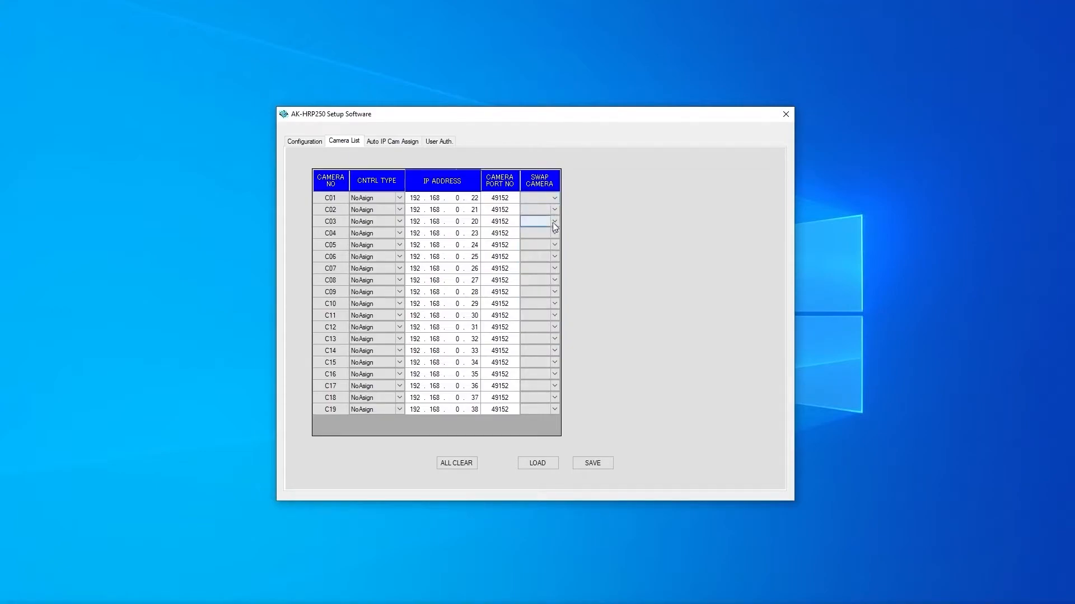
left_click(554, 222)
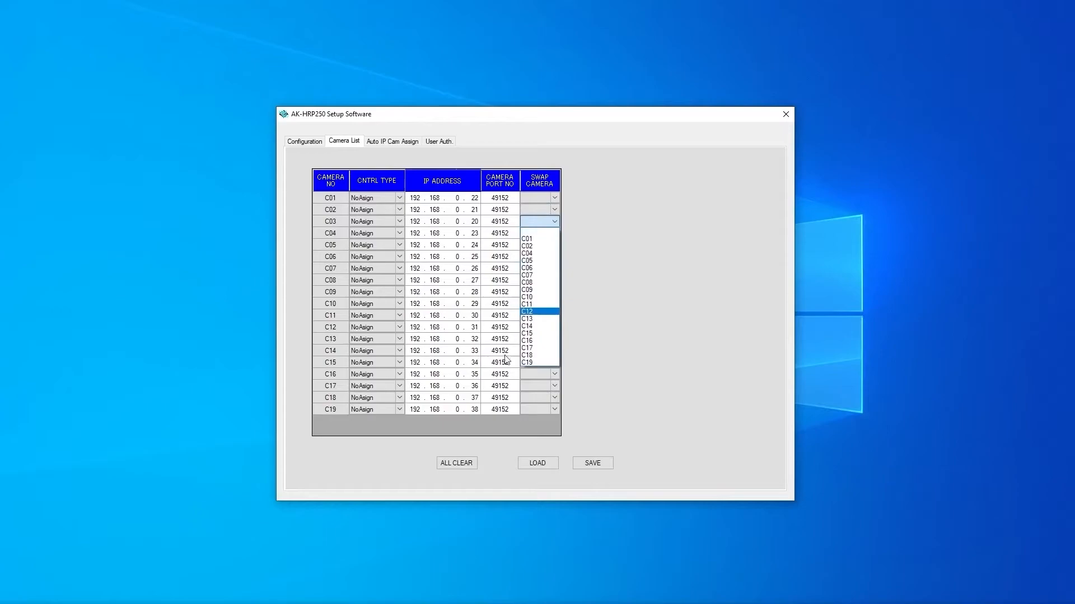
left_click(469, 464)
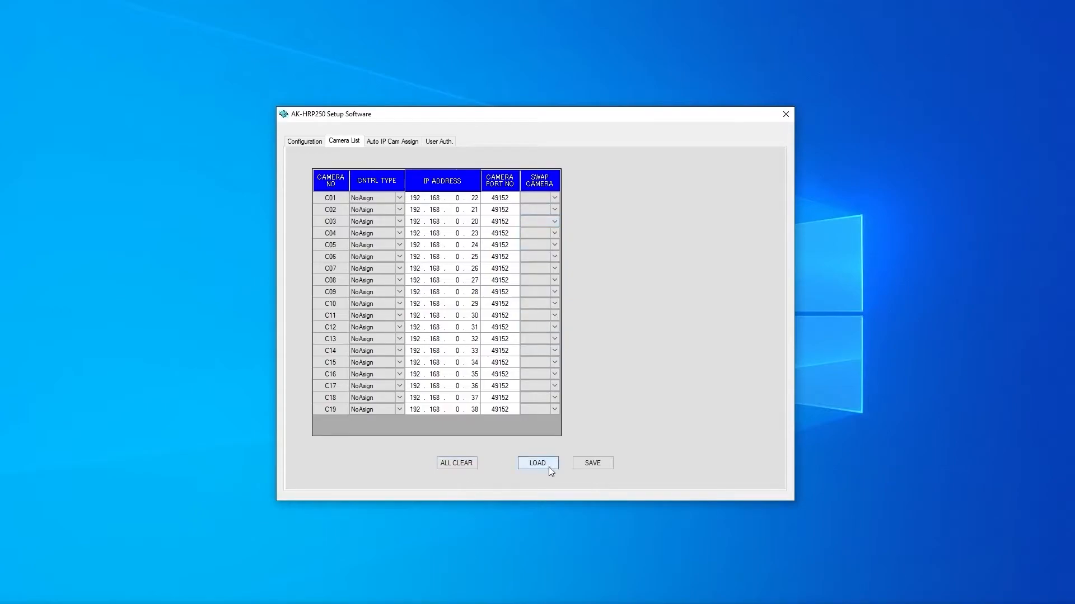
- Save the camera list settings over the existing Network.s25 file in the DATA folder
left_click(593, 463)
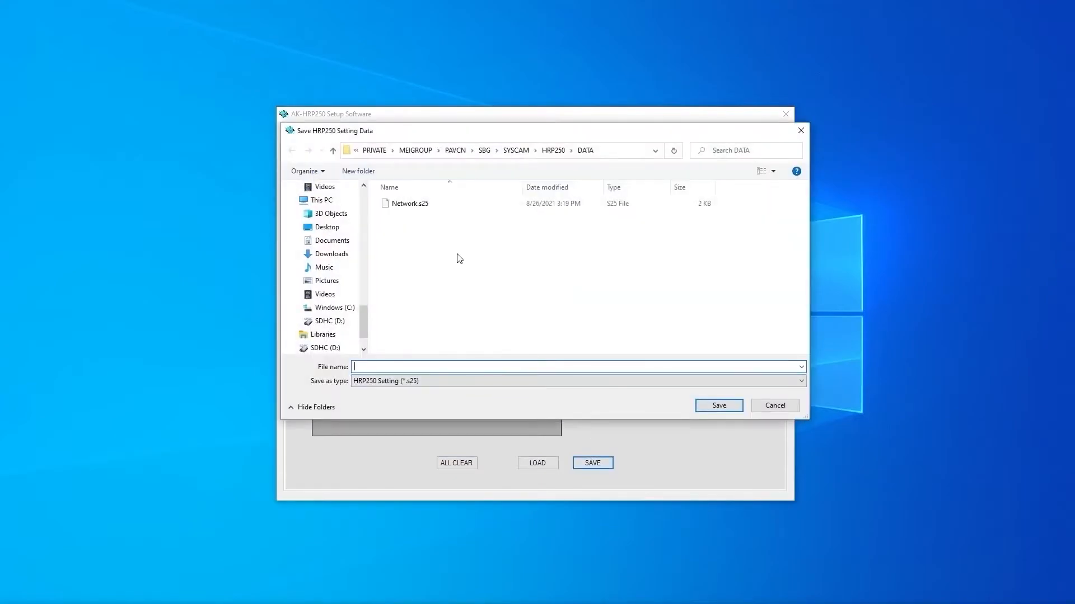
left_click(421, 206)
left_click(719, 405)
left_click(565, 311)
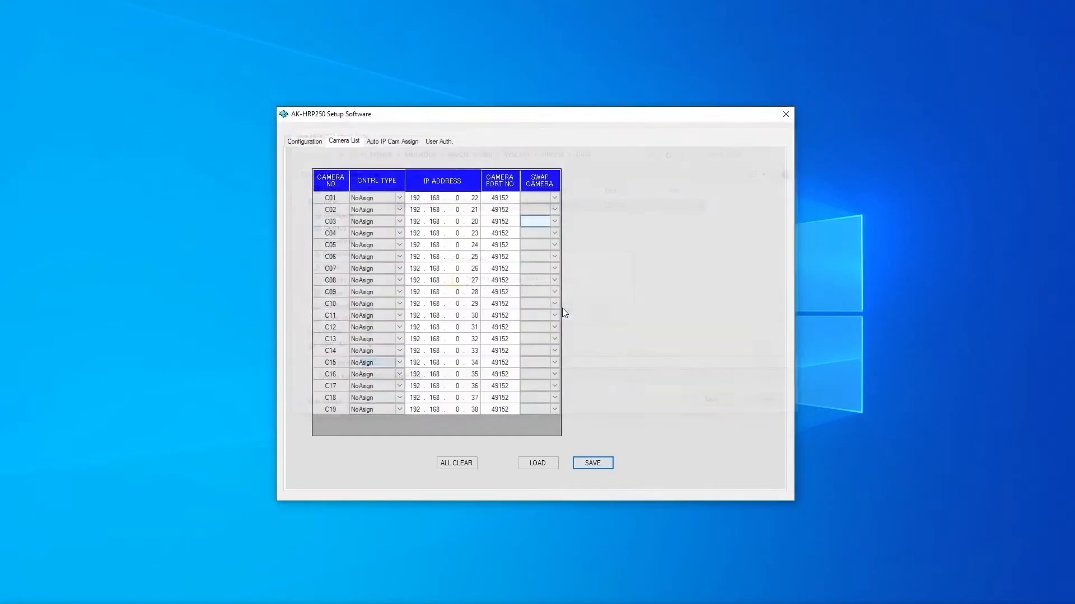
left_click(543, 341)
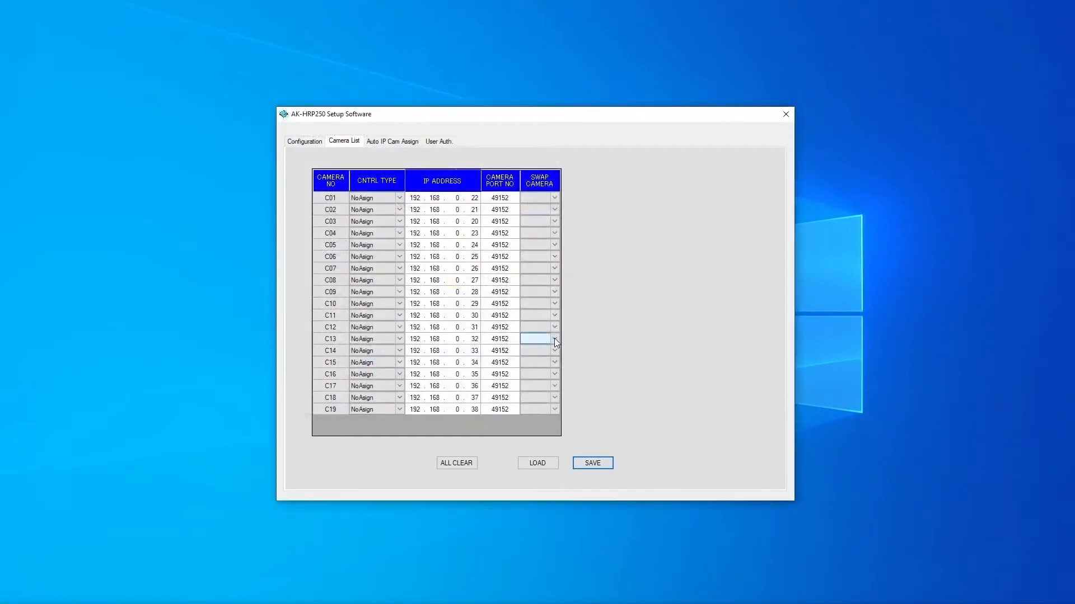
- Set up user authentication for camera C01 with the new user name admin and enter the new password in both password fields
left_click(442, 143)
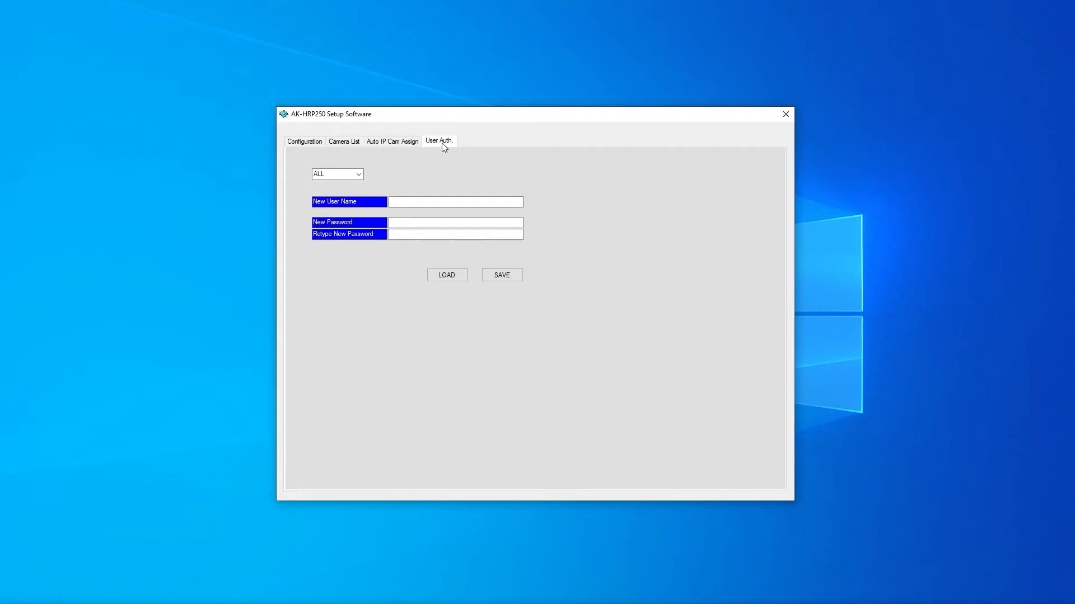
left_click(360, 175)
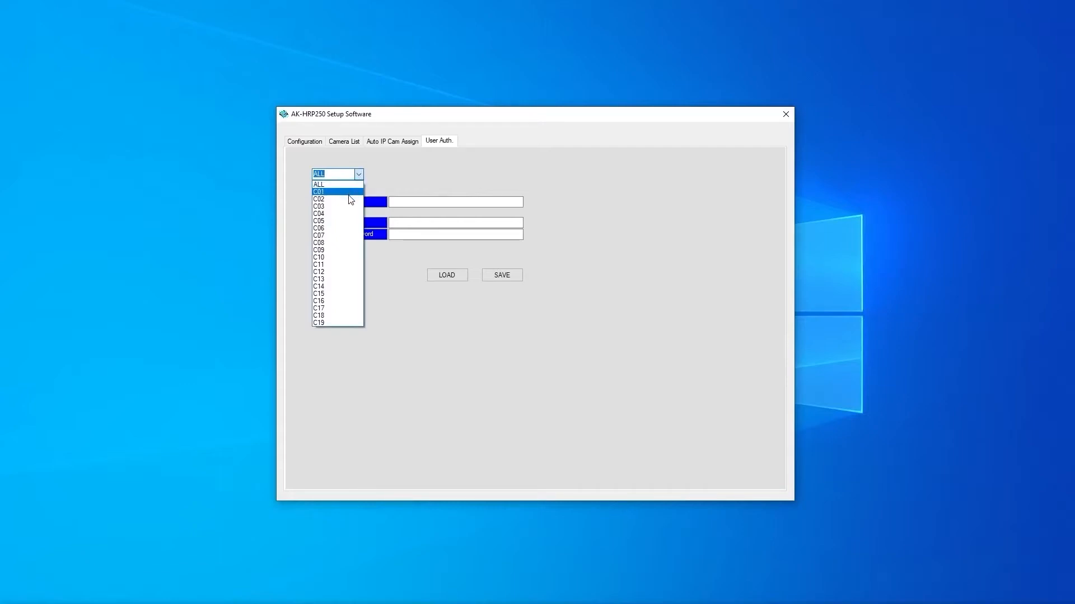
left_click(348, 194)
left_click(399, 202)
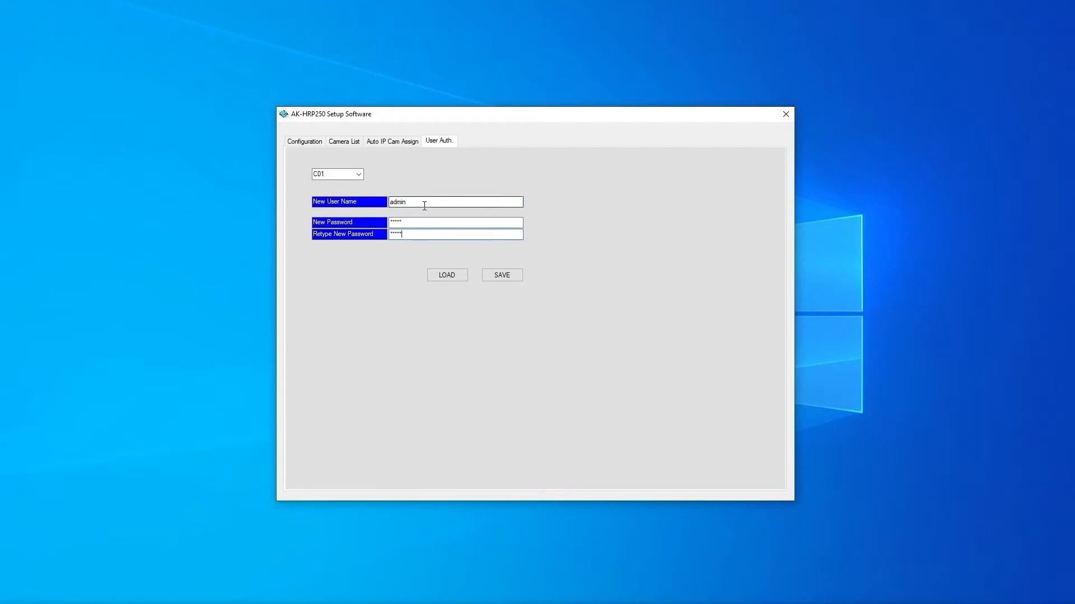
left_click(503, 276)
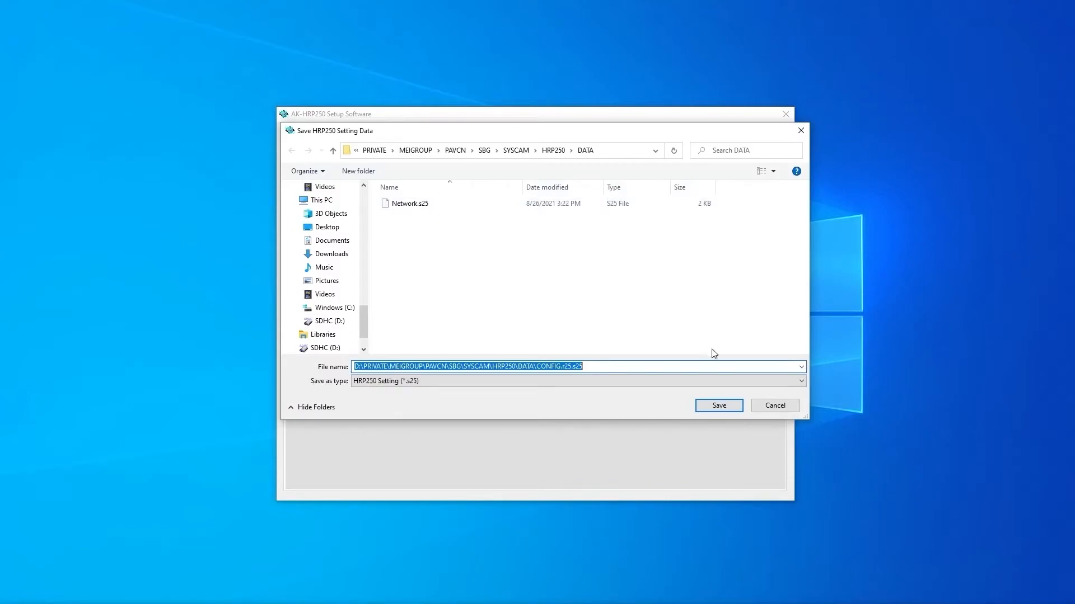
left_click(760, 407)
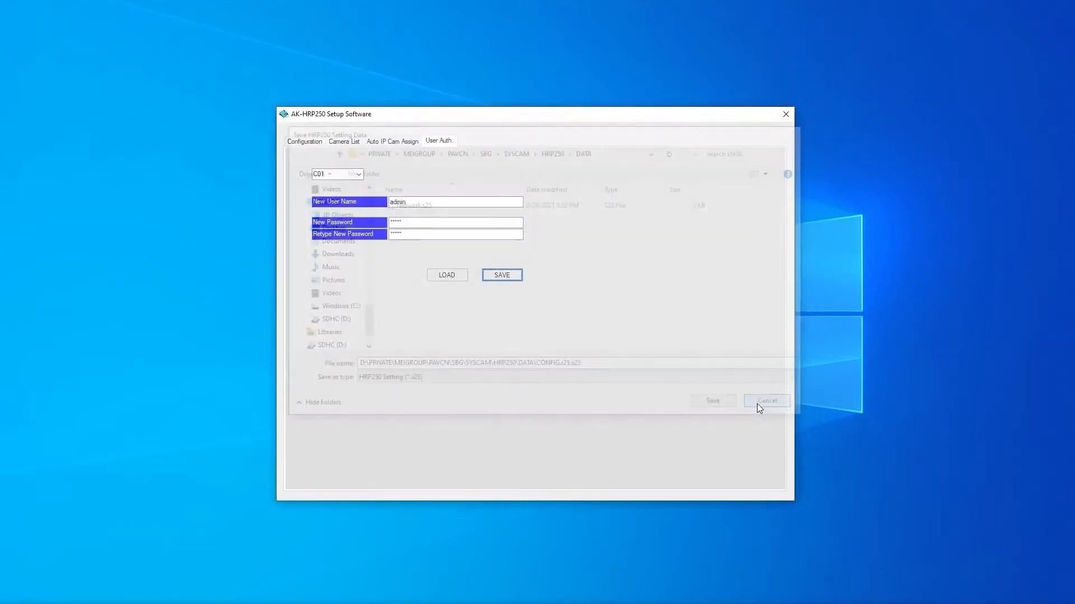